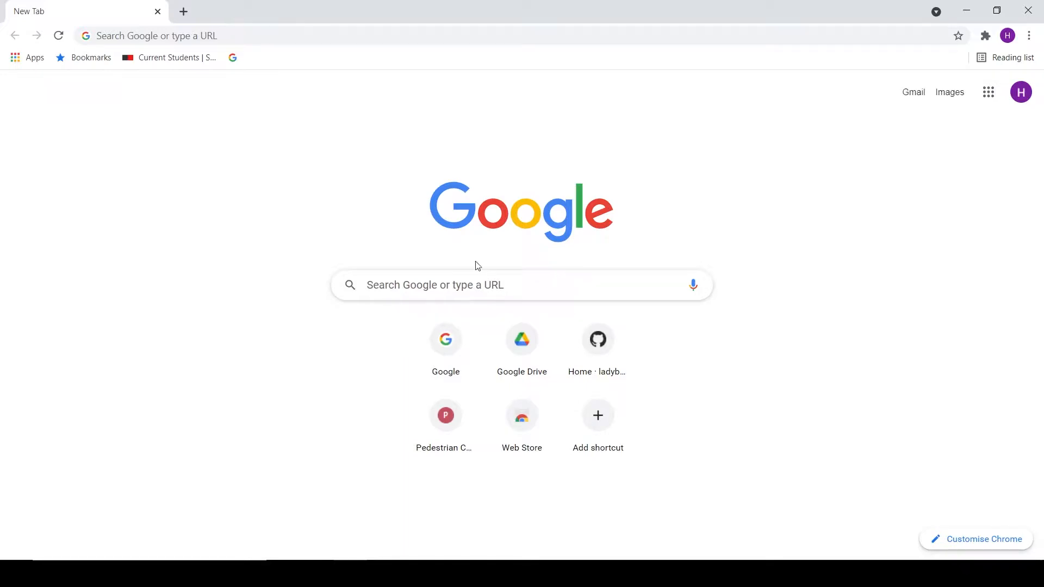
- Search Google for aurin, open the AURIN website and go to the AURIN Portal
click(240, 35)
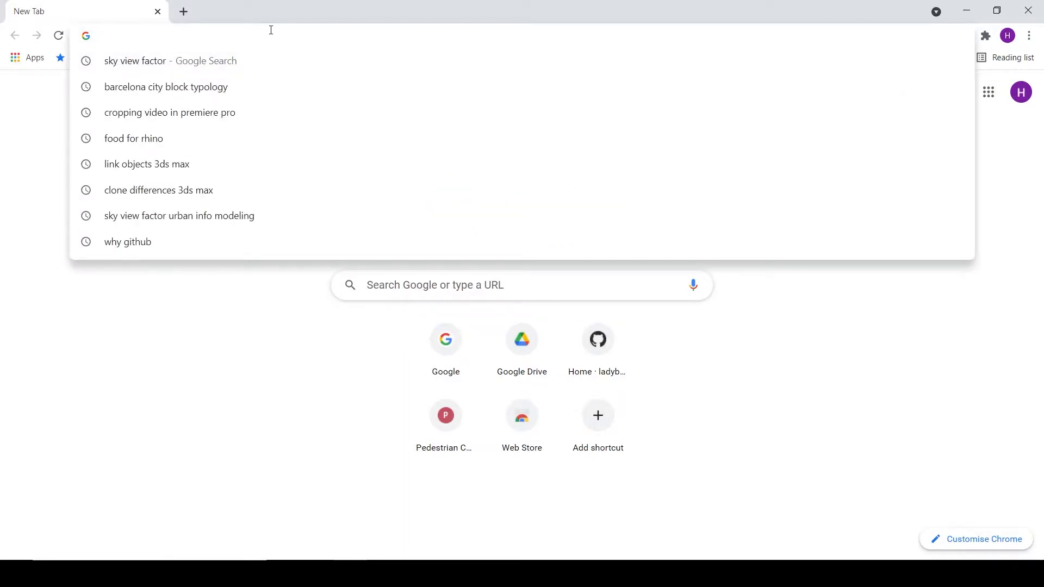
text(aurin)
key(Return)
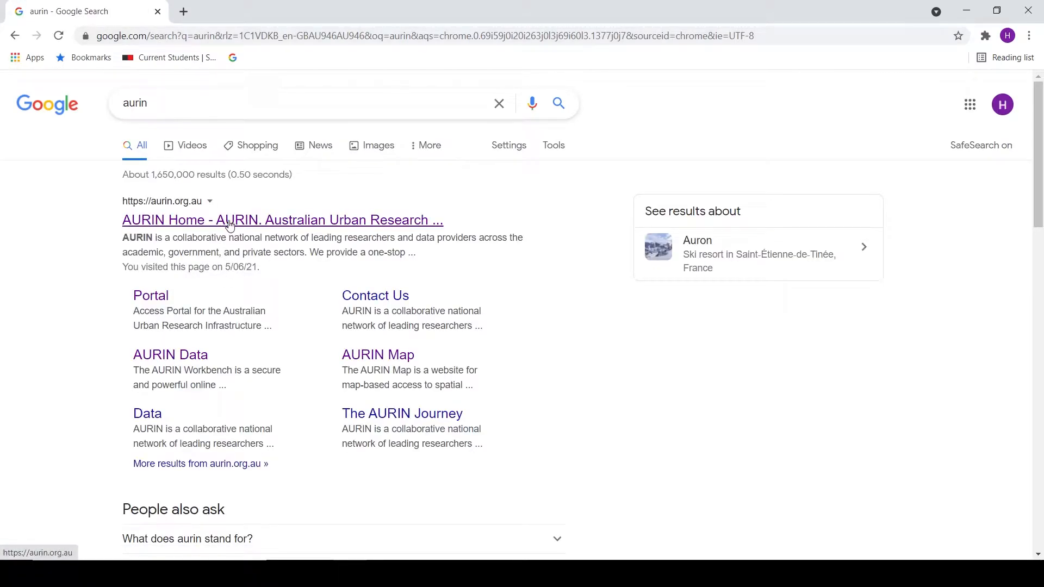
click(229, 223)
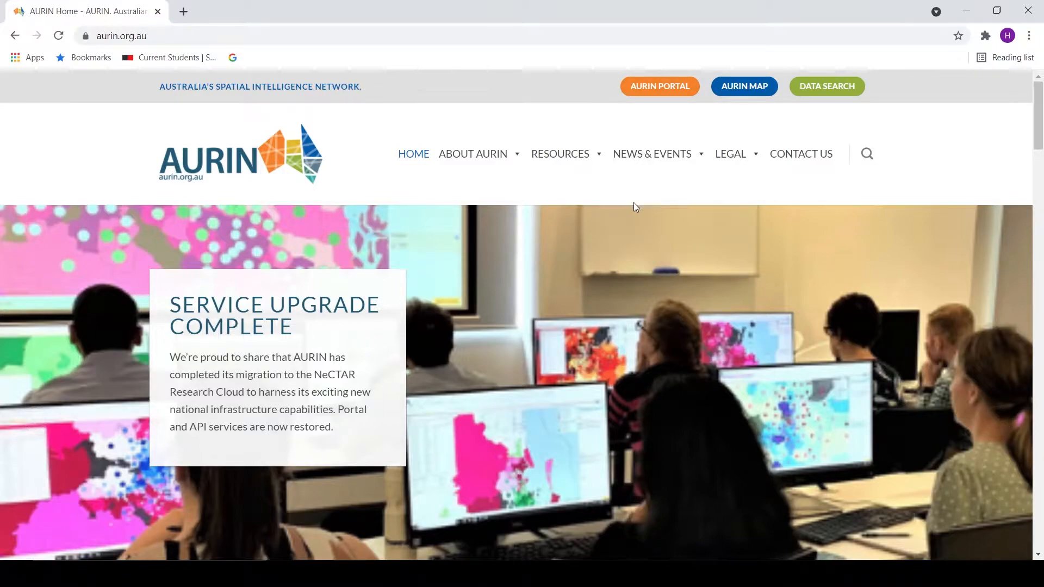
click(657, 89)
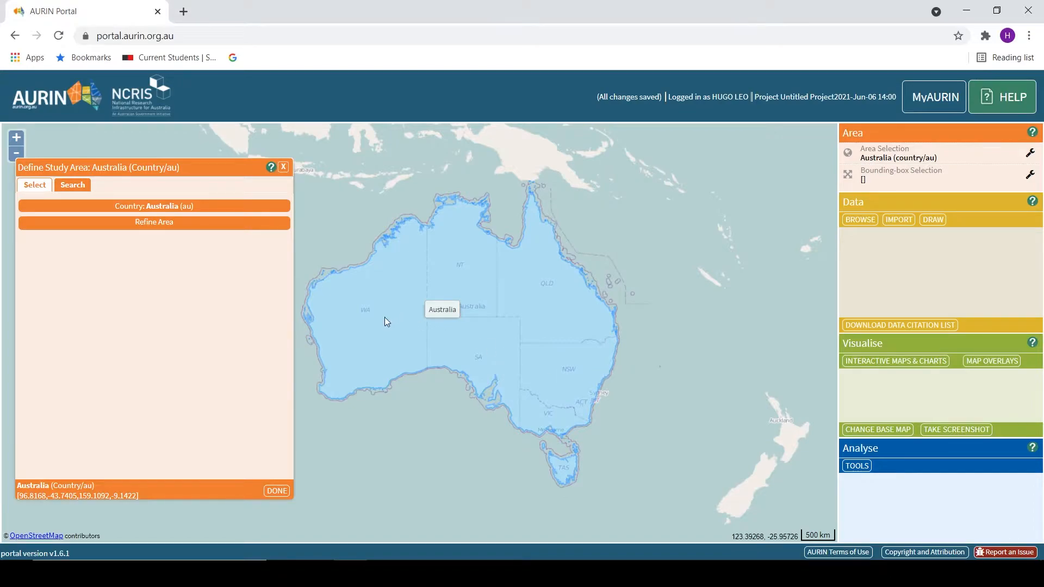
- Refine the study area to States and Territories and pick Victoria on the map
click(154, 222)
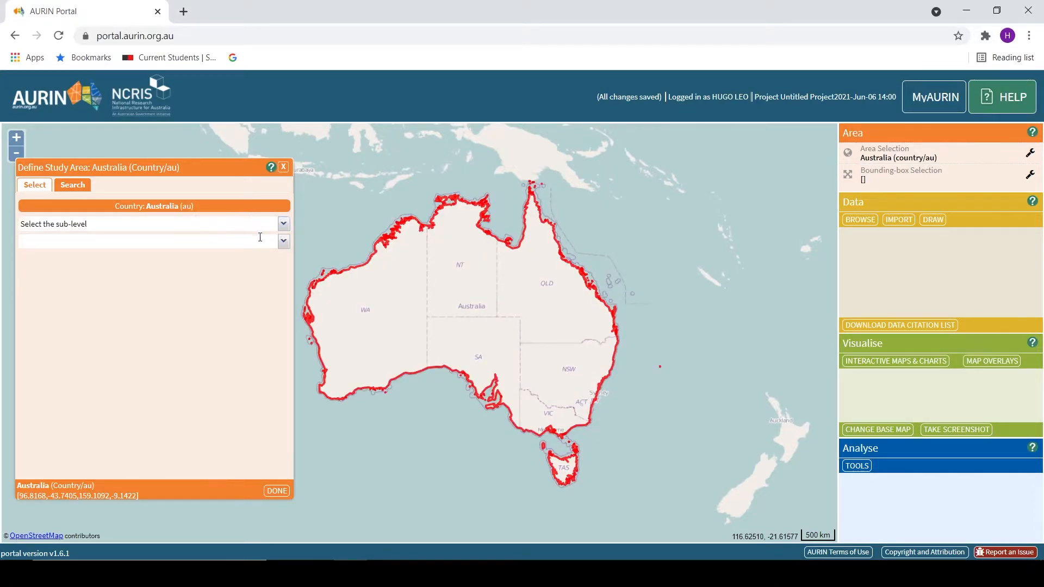
click(283, 224)
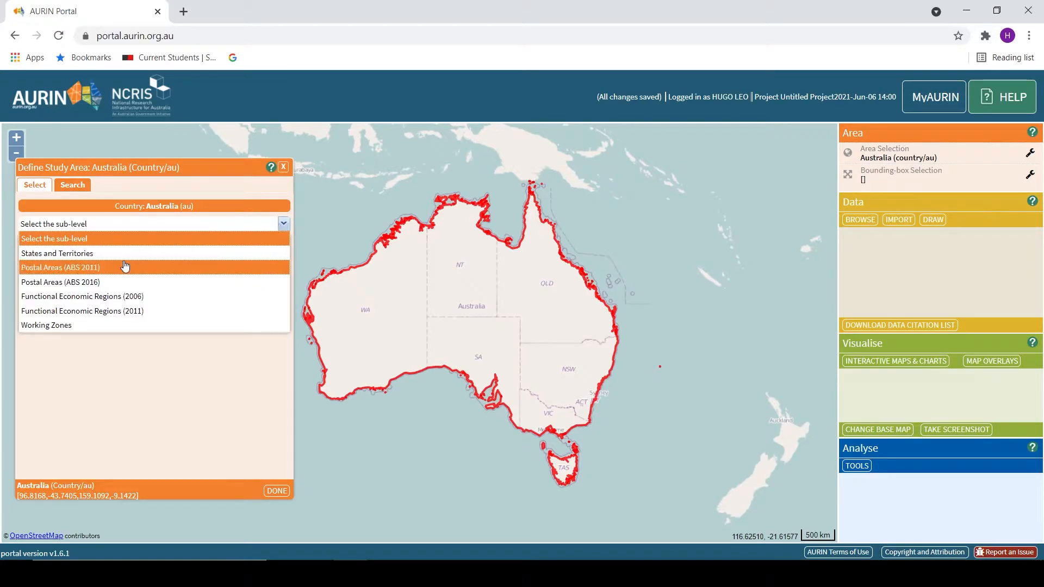
click(108, 258)
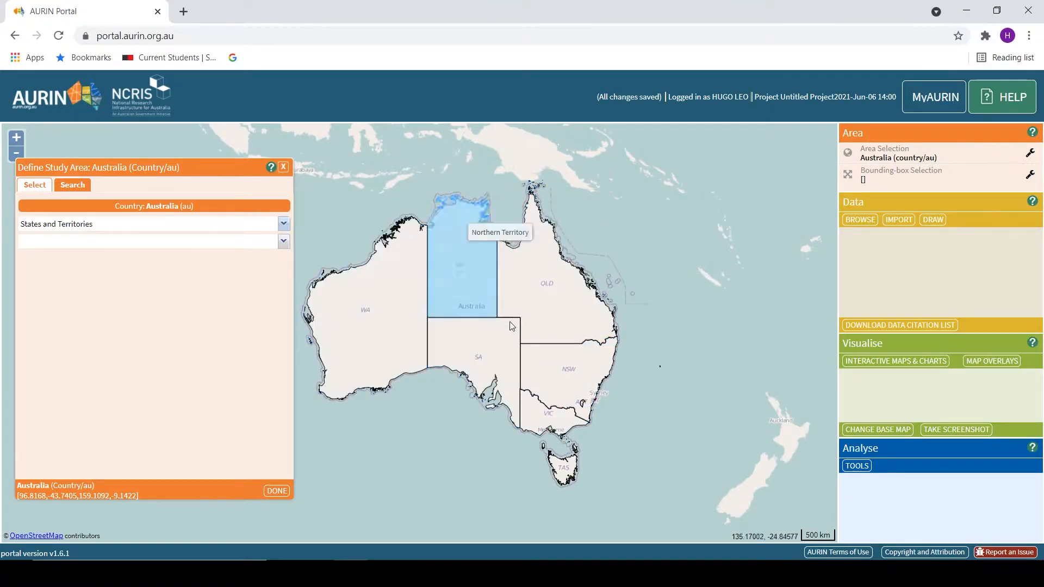
click(563, 420)
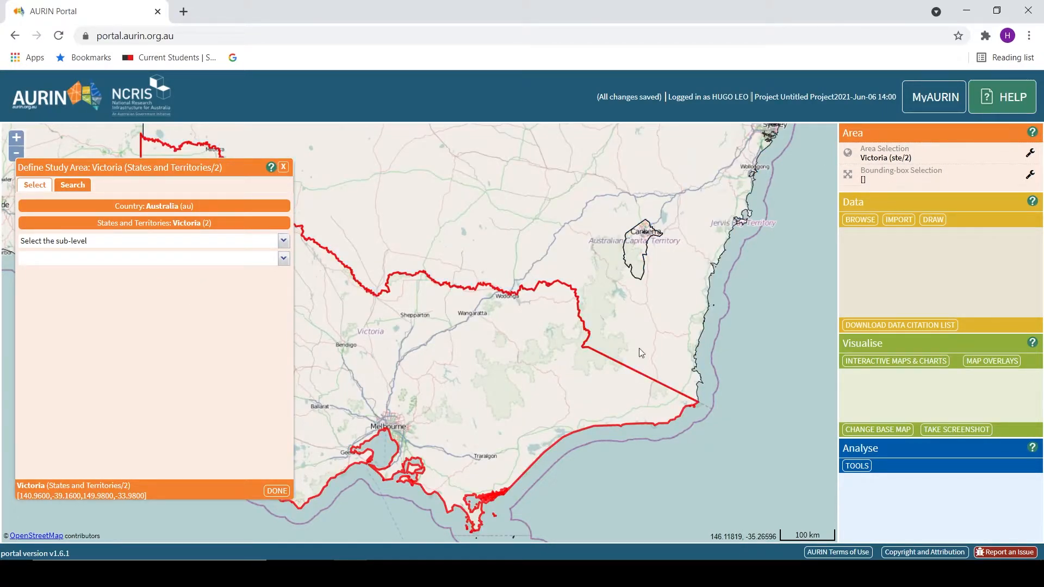
- Add a bounding-box selection and move it over southern Victoria
scroll(323, 434, up, 4)
scroll(607, 427, down, 4)
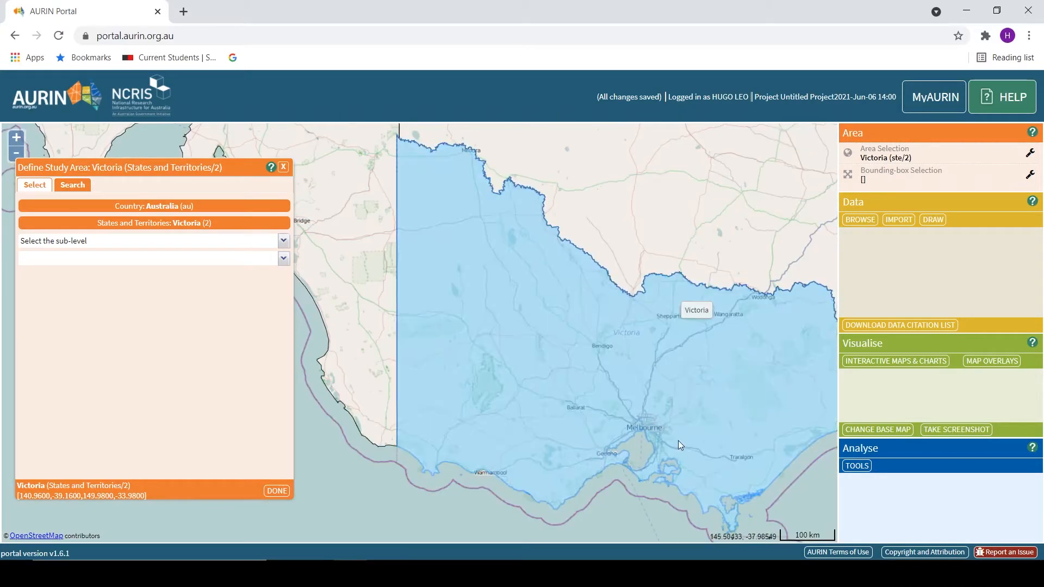
scroll(679, 439, up, 2)
scroll(591, 387, up, 2)
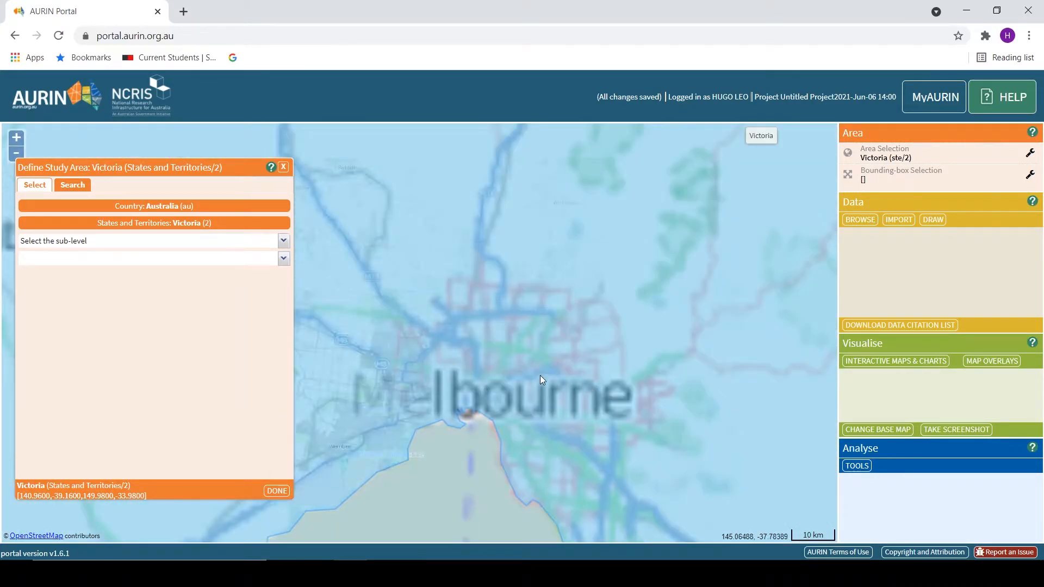
scroll(540, 373, up, 1)
scroll(798, 334, down, 1)
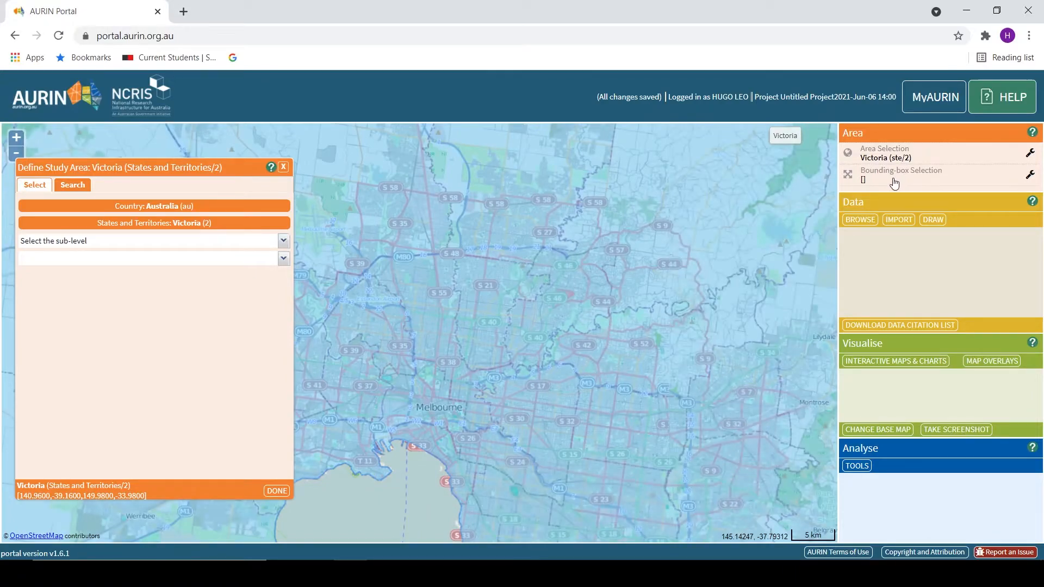
click(864, 177)
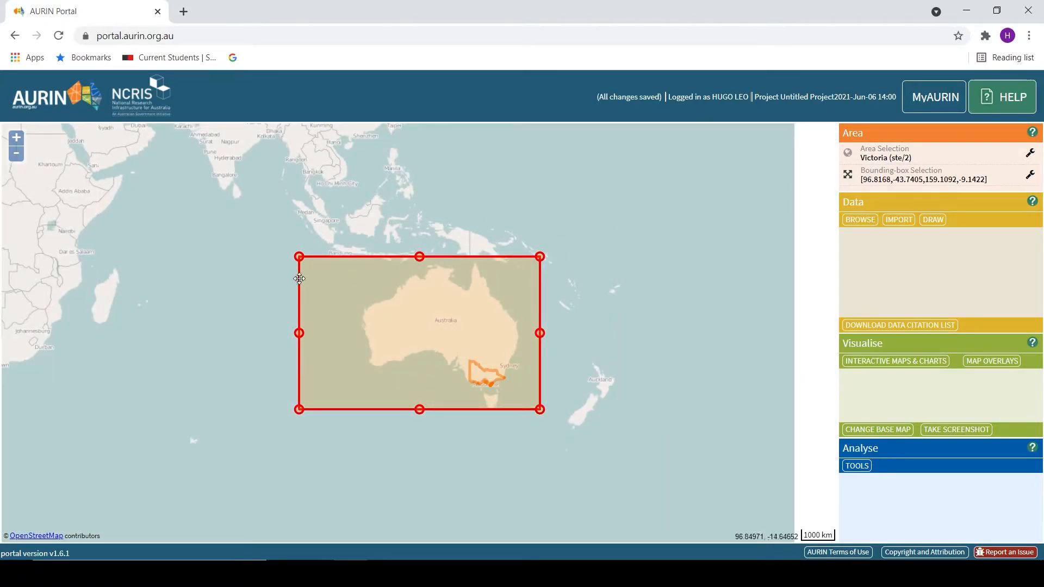
drag(298, 257, 484, 364)
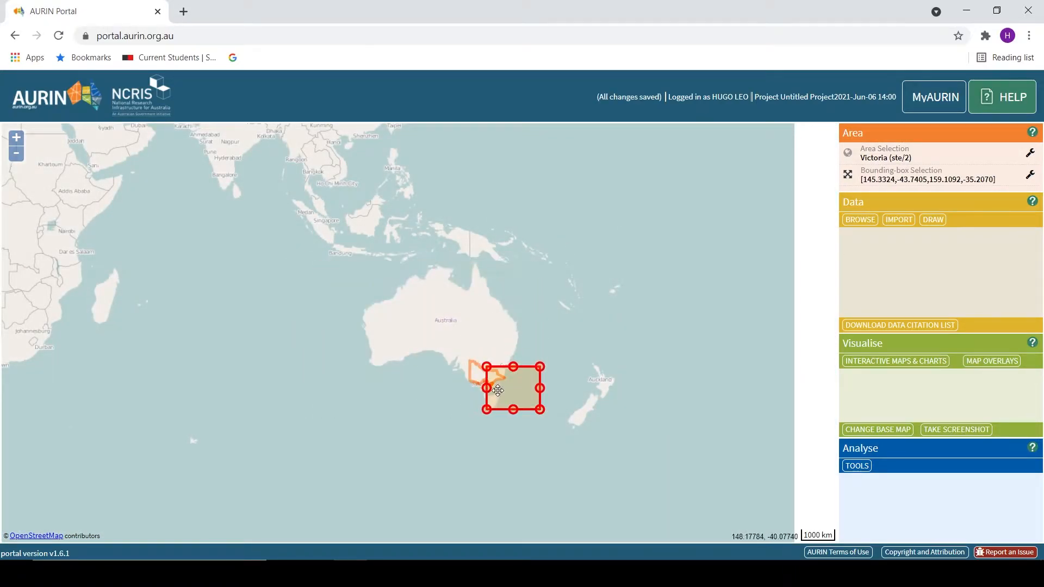
- Resize and reposition the bounding box to cover central Melbourne through Kew, Hawthorn and Toorak
scroll(423, 296, up, 3)
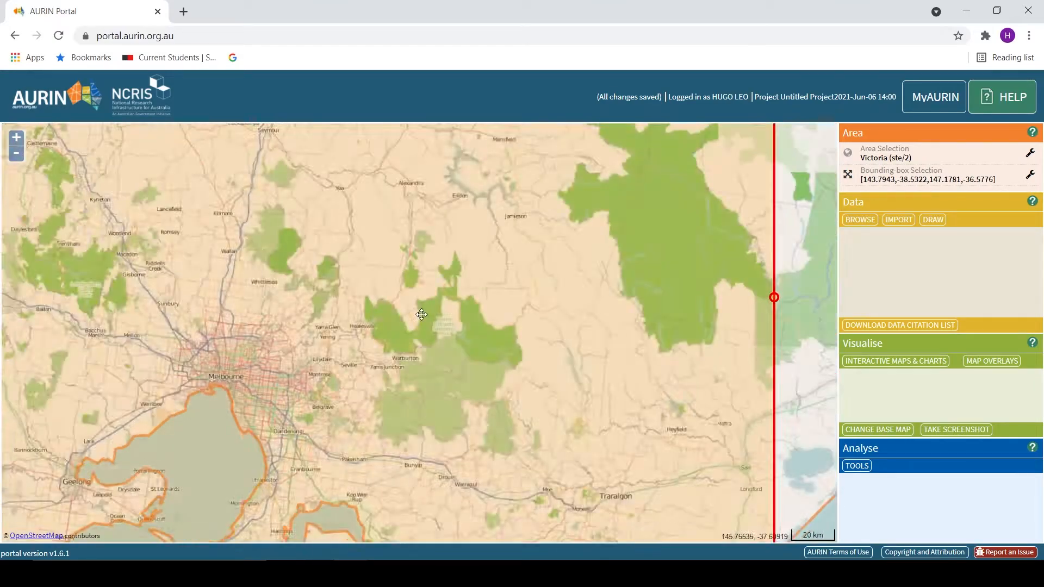
scroll(423, 314, down, 1)
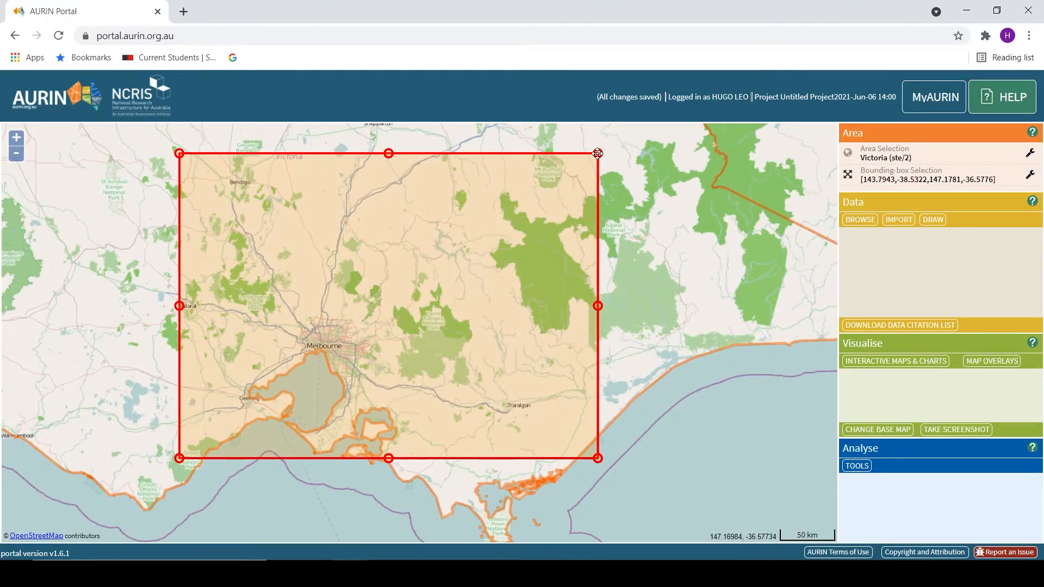
drag(597, 153, 318, 340)
drag(180, 458, 541, 348)
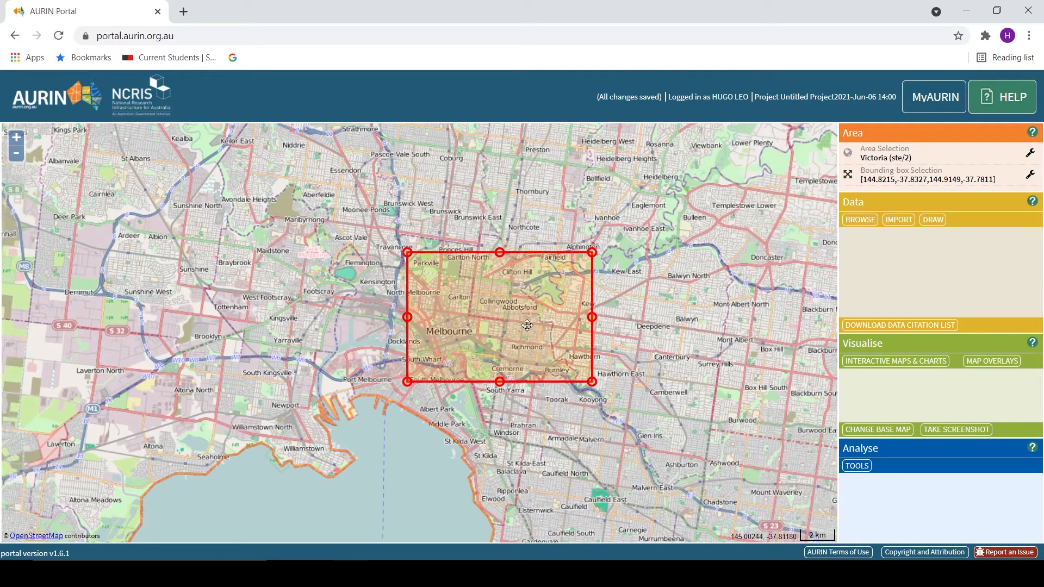
scroll(508, 326, down, 1)
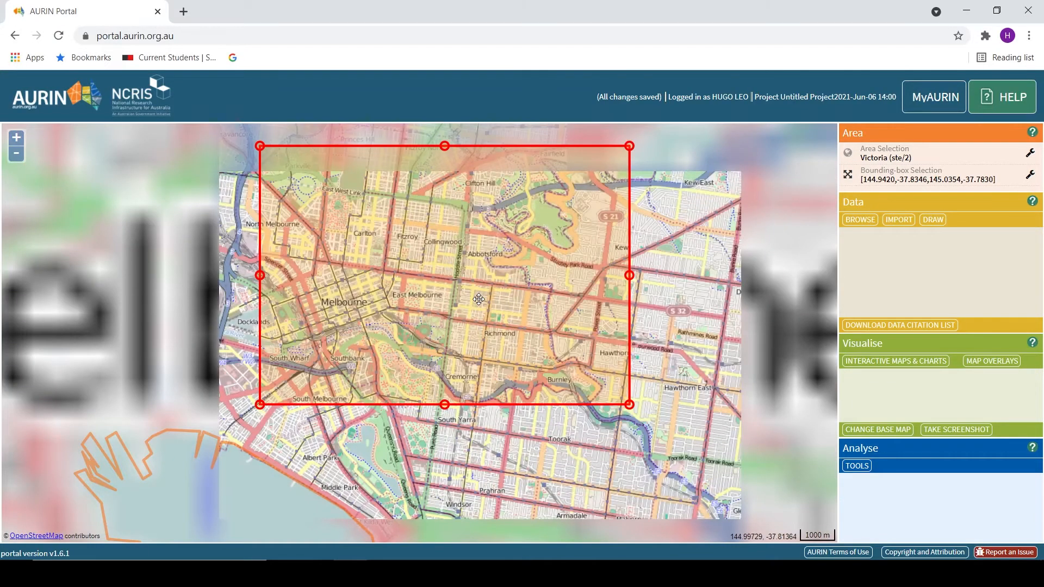
drag(481, 283, 577, 358)
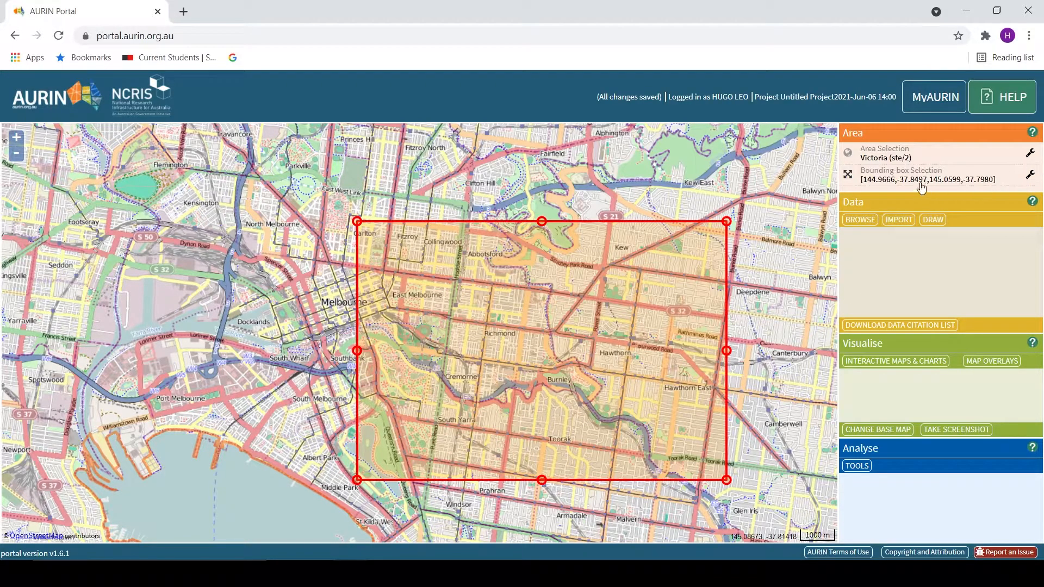
drag(635, 220, 634, 220)
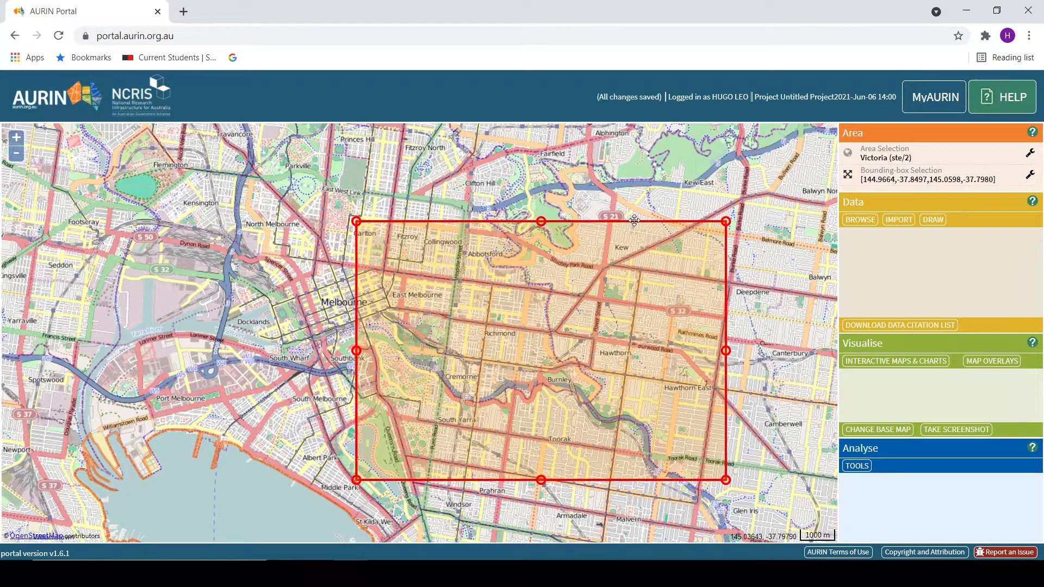
click(903, 181)
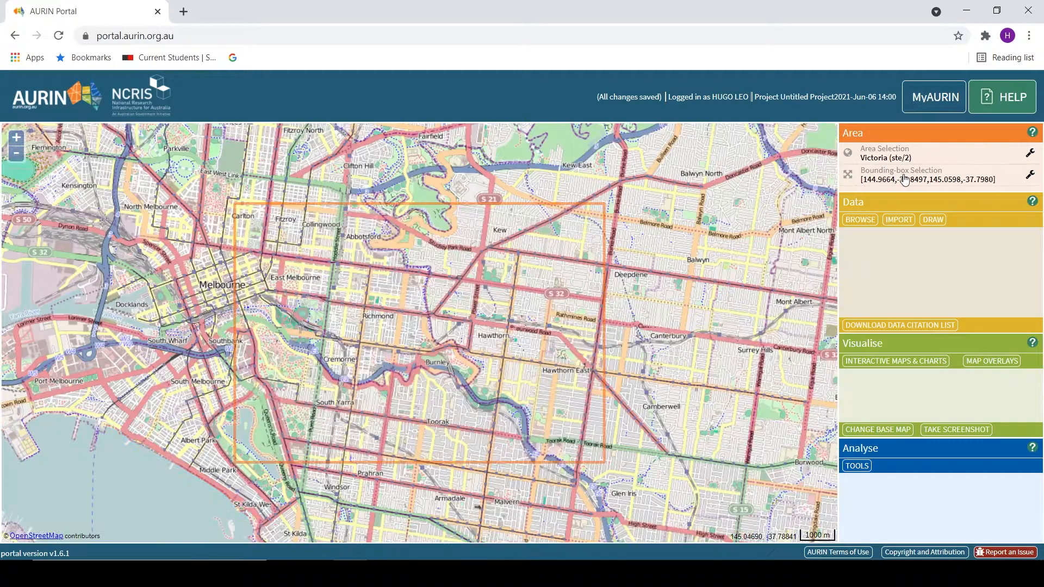
click(1031, 174)
click(989, 234)
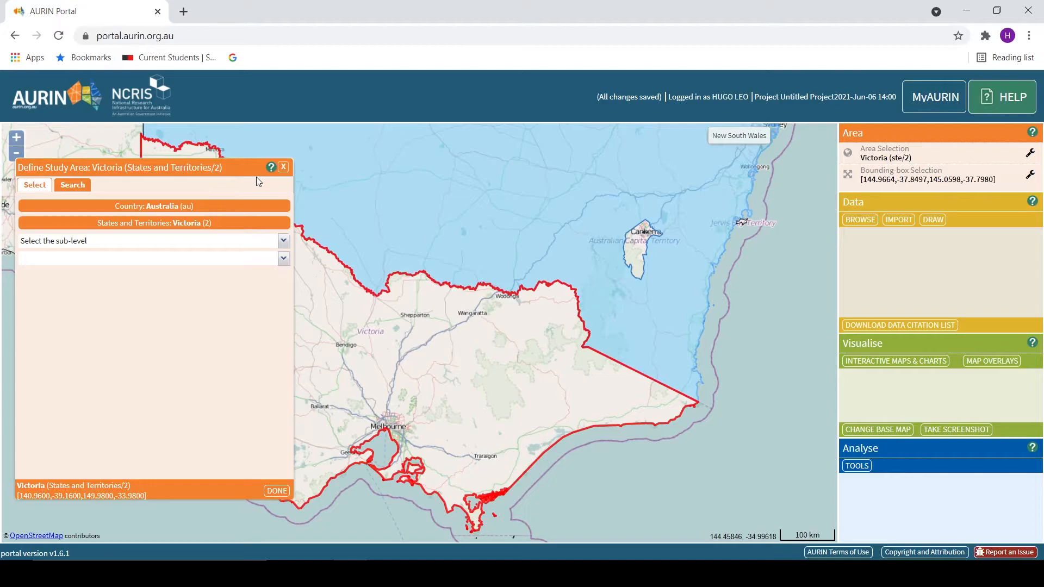
click(284, 166)
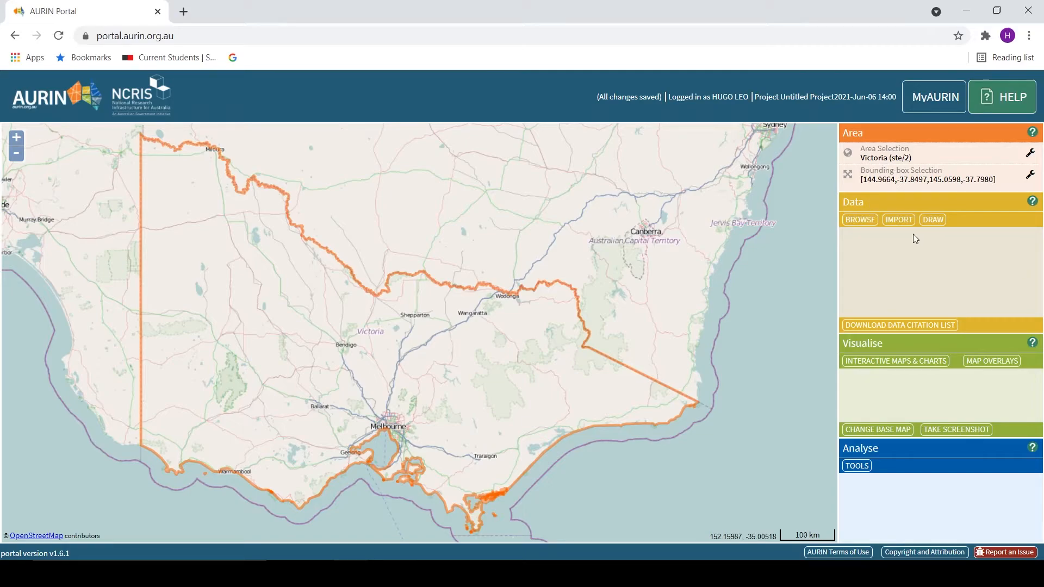
- Open the data browser and search the datasets with the keyword vegetation
click(862, 221)
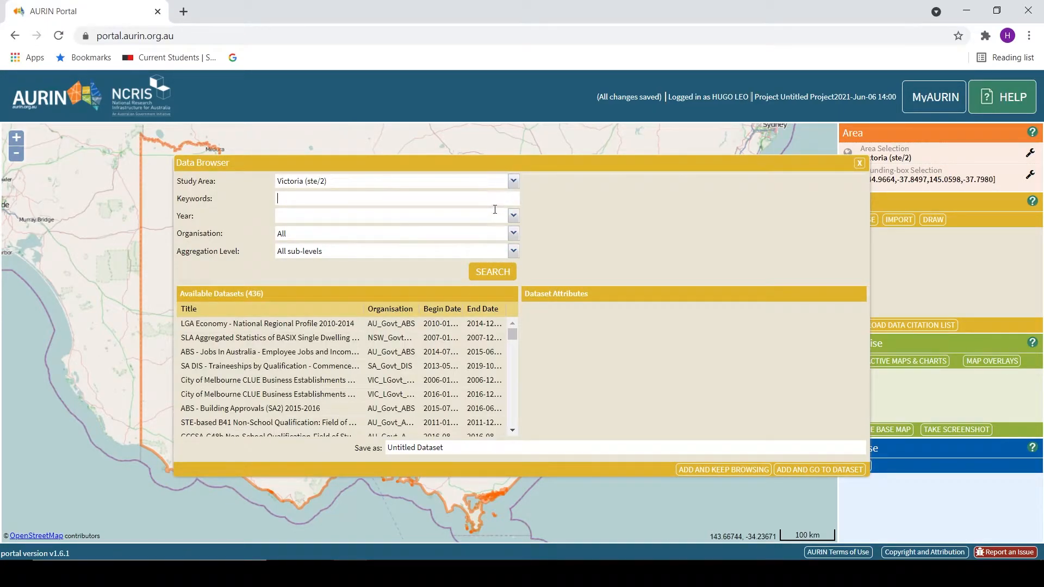
click(513, 233)
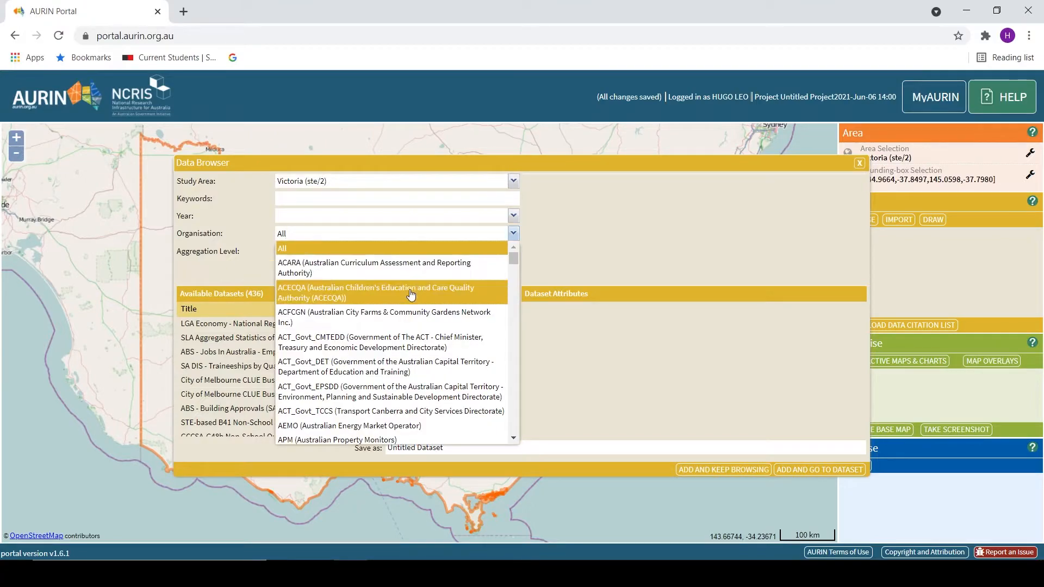
scroll(416, 297, down, 1)
scroll(418, 296, down, 5)
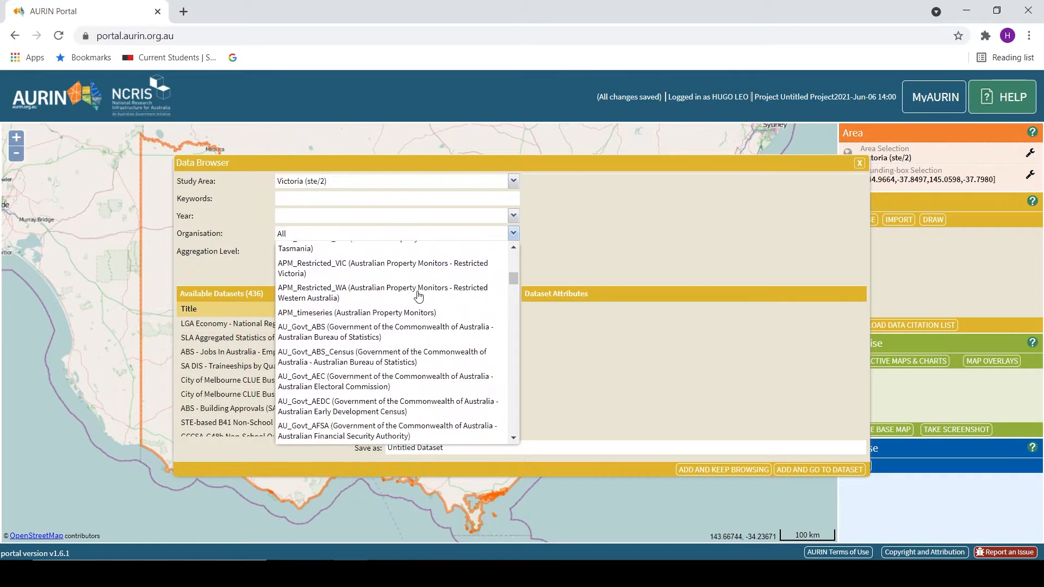
scroll(421, 294, up, 7)
click(457, 248)
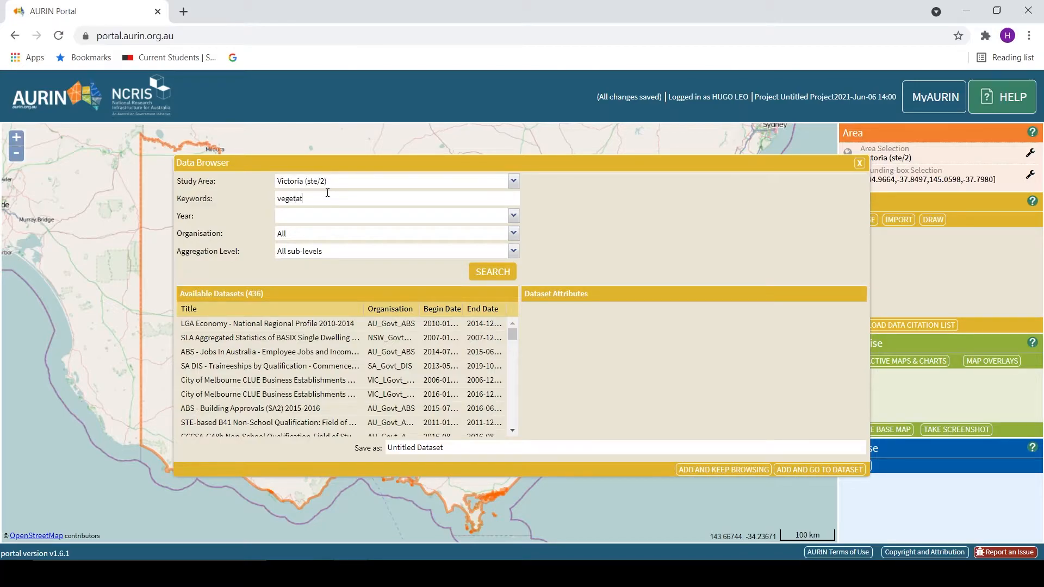
text(on)
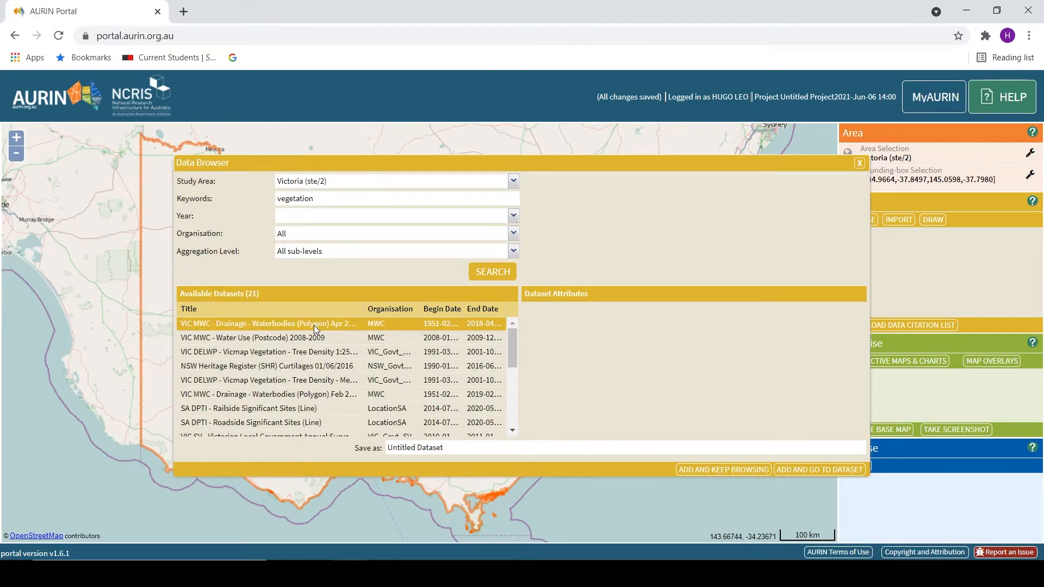
- Select the VIC MWC - Drainage - Waterbodies (Polygon) Apr 2018 dataset and tick its Geometry and Area attributes
mouse_move(314, 326)
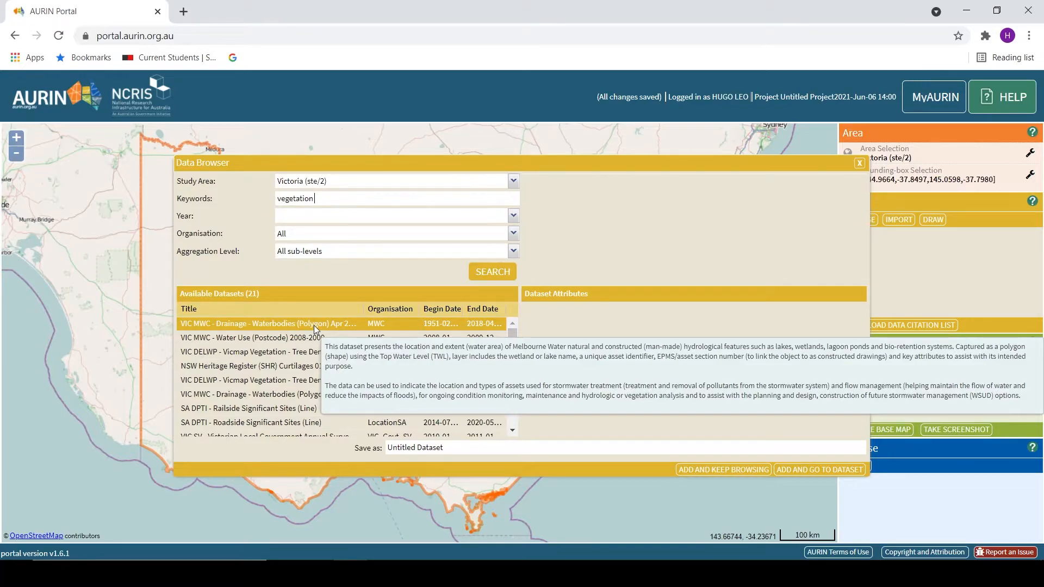
click(252, 322)
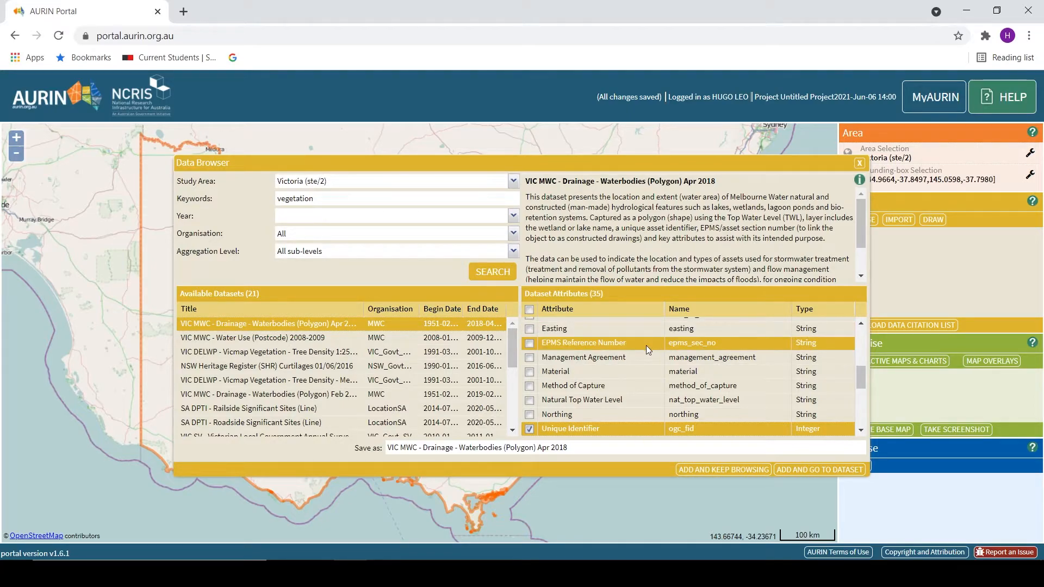
scroll(646, 345, up, 4)
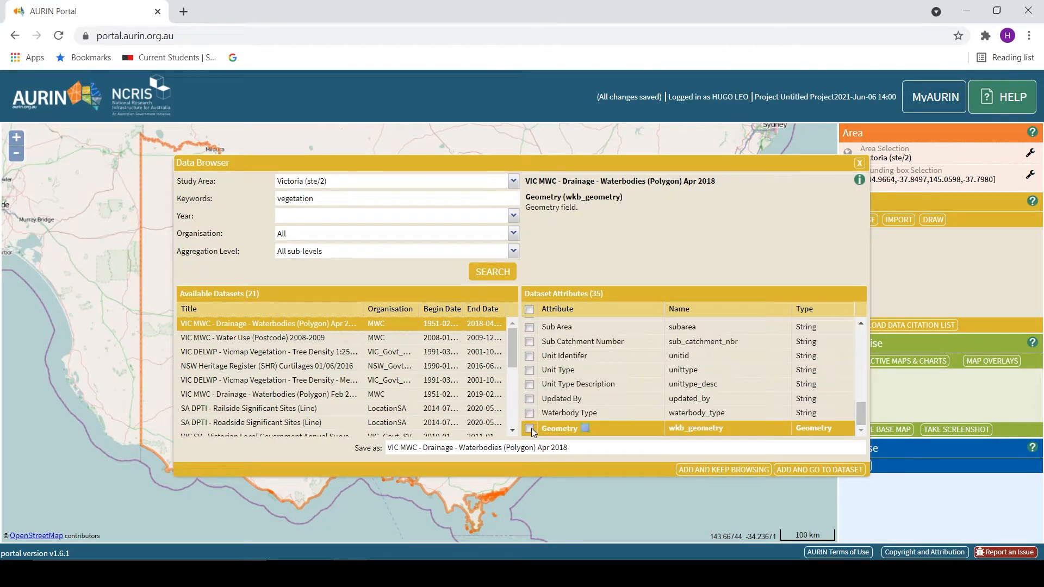
click(530, 428)
scroll(569, 360, up, 10)
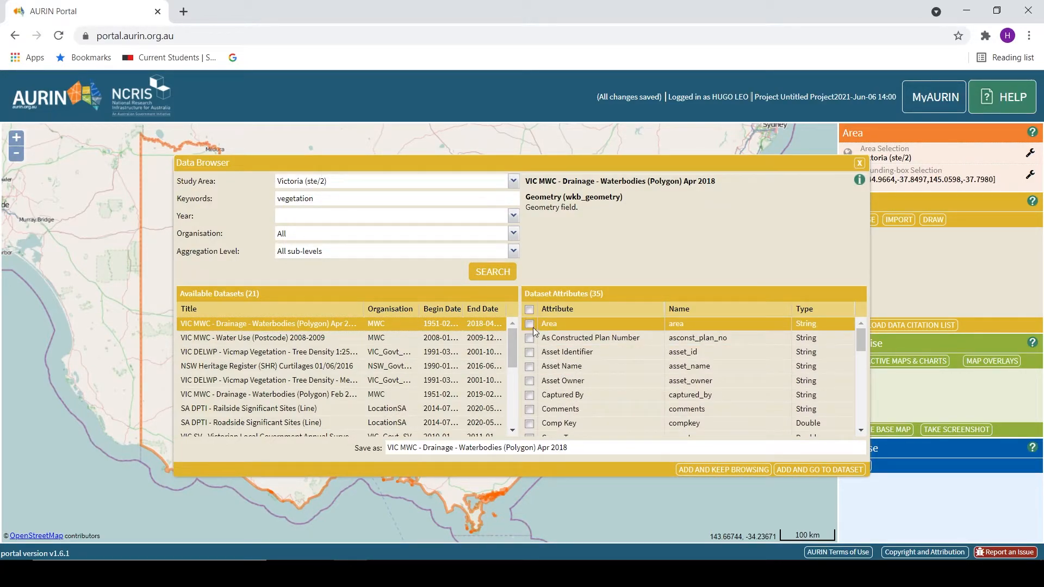
click(530, 326)
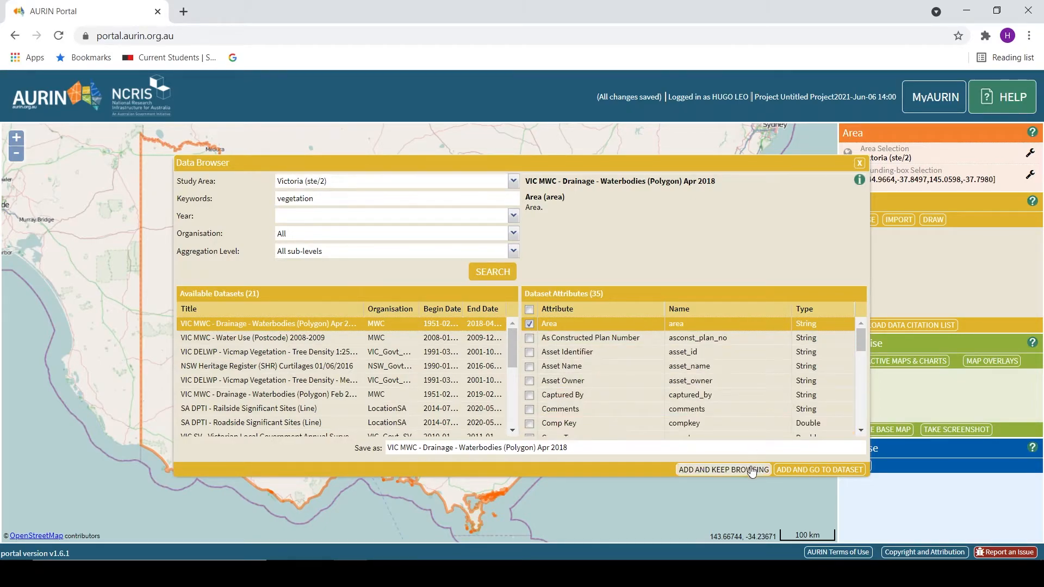
- Add the dataset to the project, download its table as CSV and close the table window
click(801, 476)
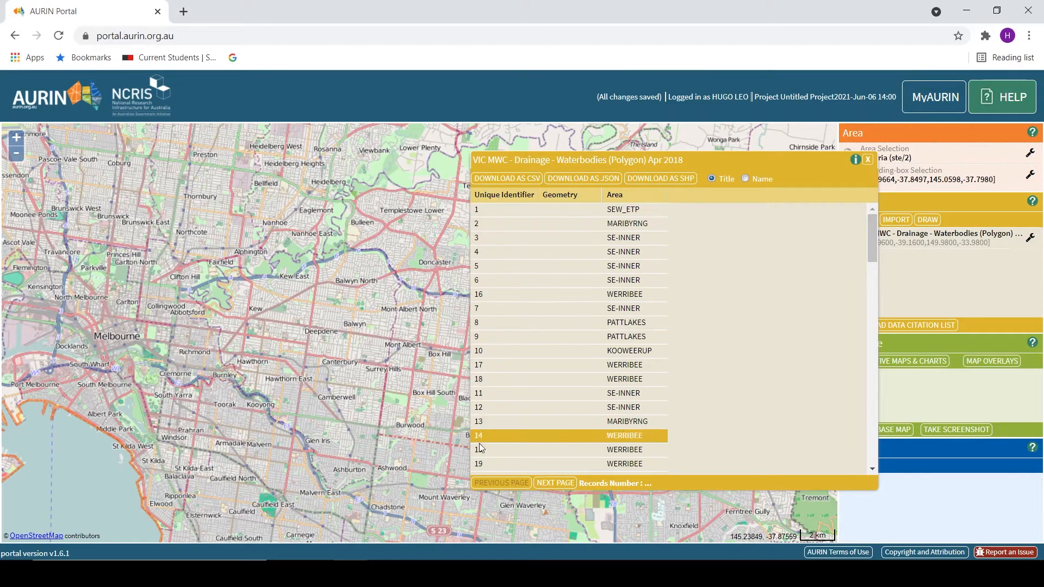
scroll(612, 330, down, 8)
scroll(613, 334, up, 8)
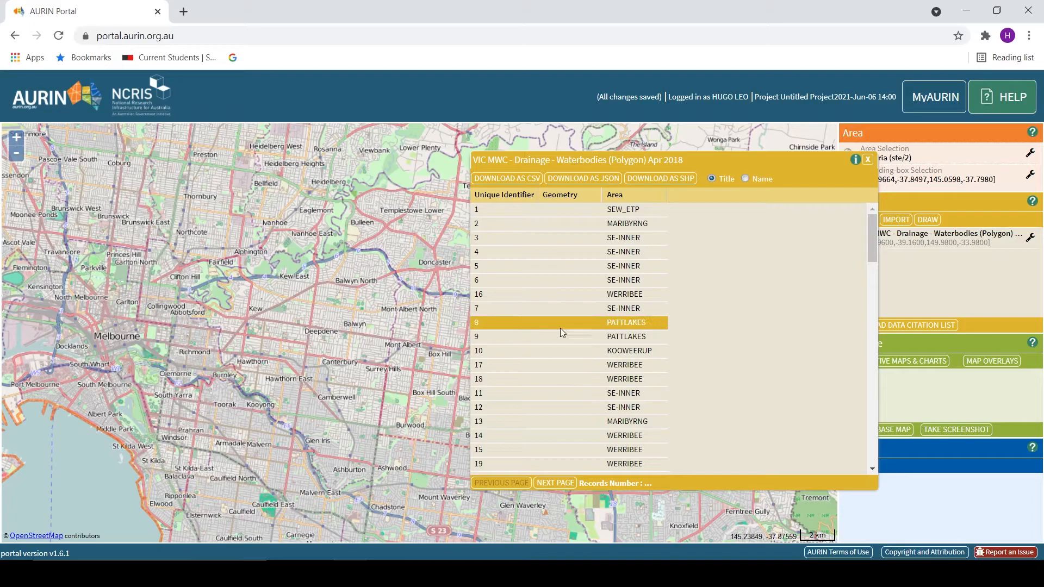
click(519, 181)
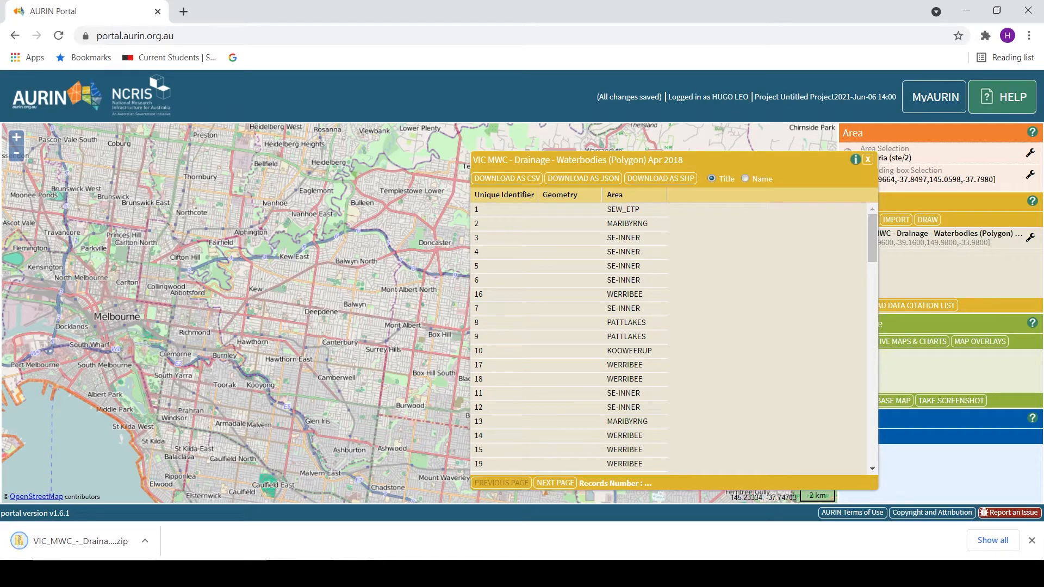
click(1032, 541)
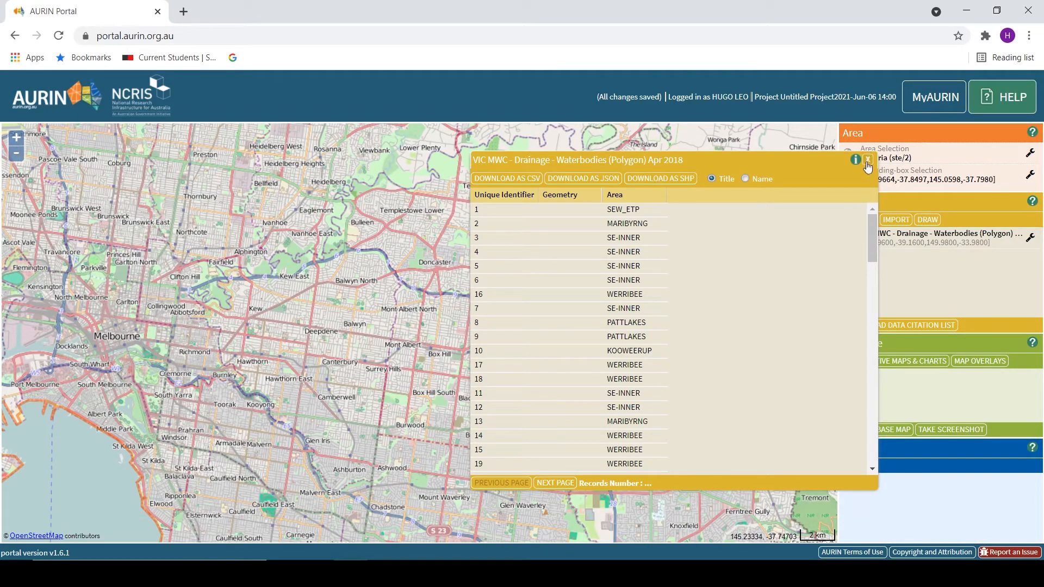
click(869, 160)
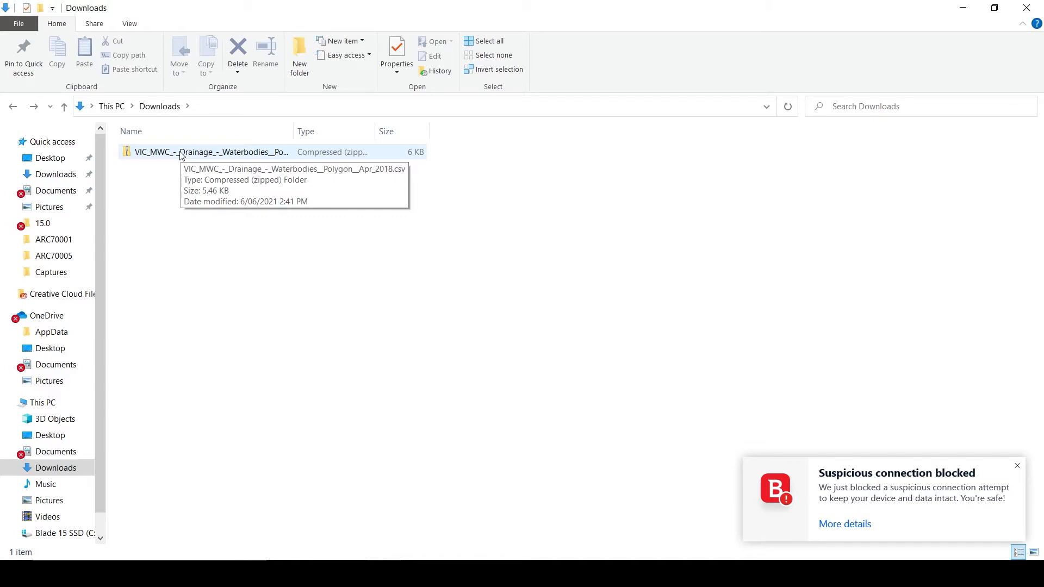
- Open the downloaded VIC_MWC waterbodies zip in File Explorer and select the data CSV inside
double_click(181, 154)
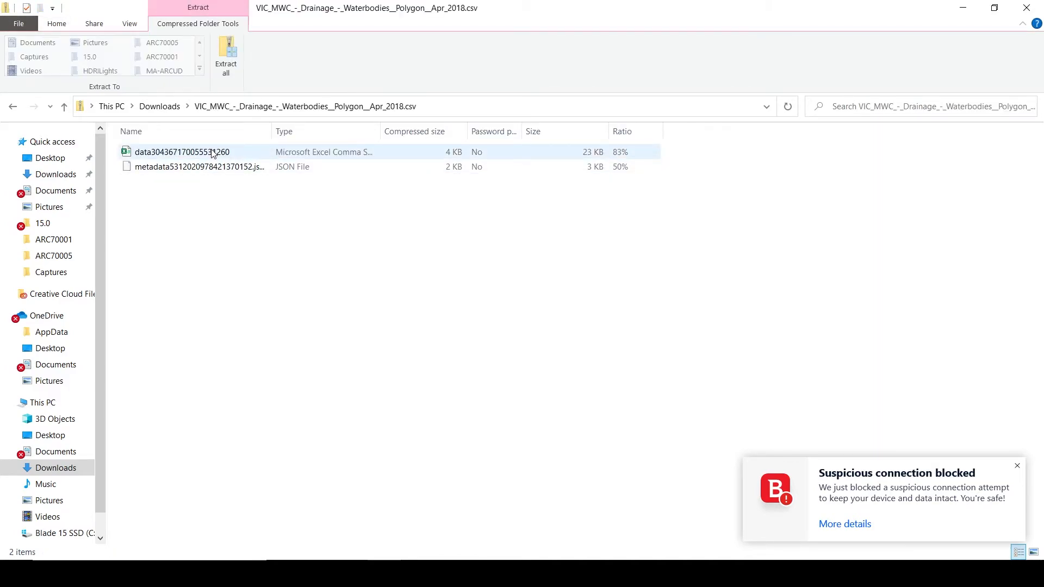
click(199, 156)
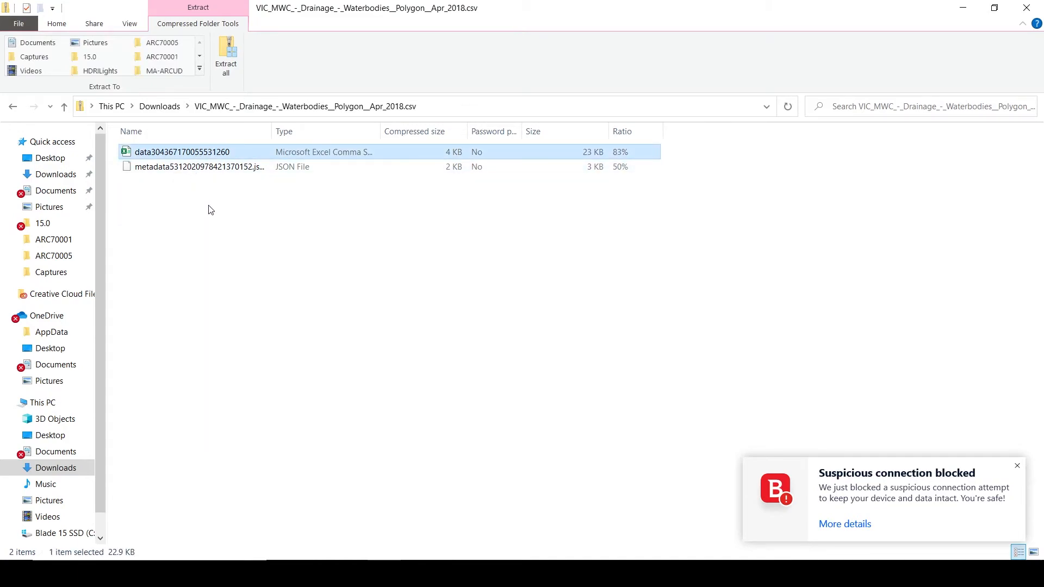